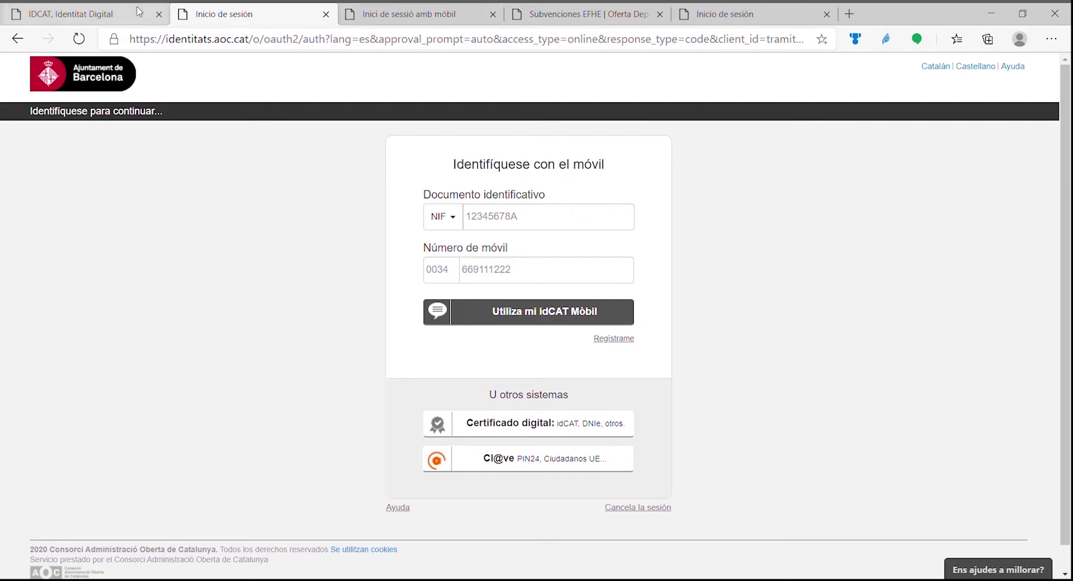
Show the idCAT Mòbil sign-up page listing what is needed to register without a certificate.
click(109, 20)
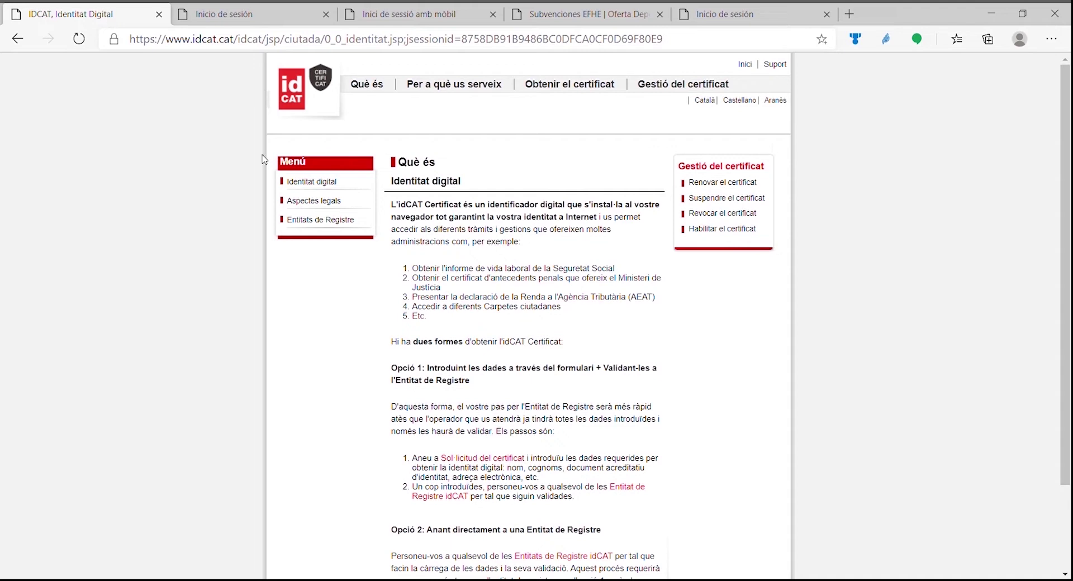
click(428, 18)
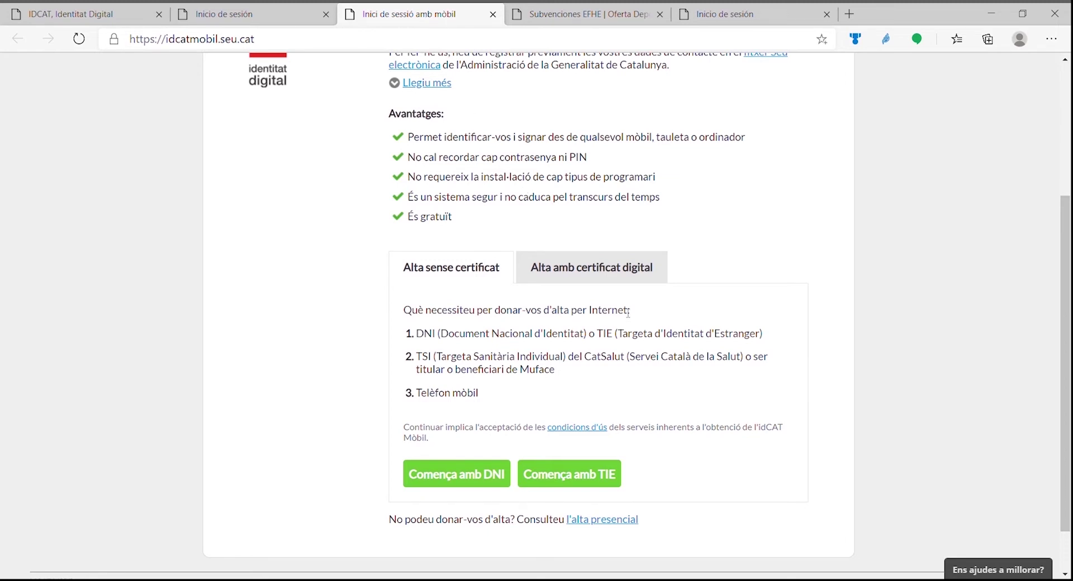
scroll(628, 313, up, 3)
scroll(628, 313, down, 5)
scroll(628, 311, up, 4)
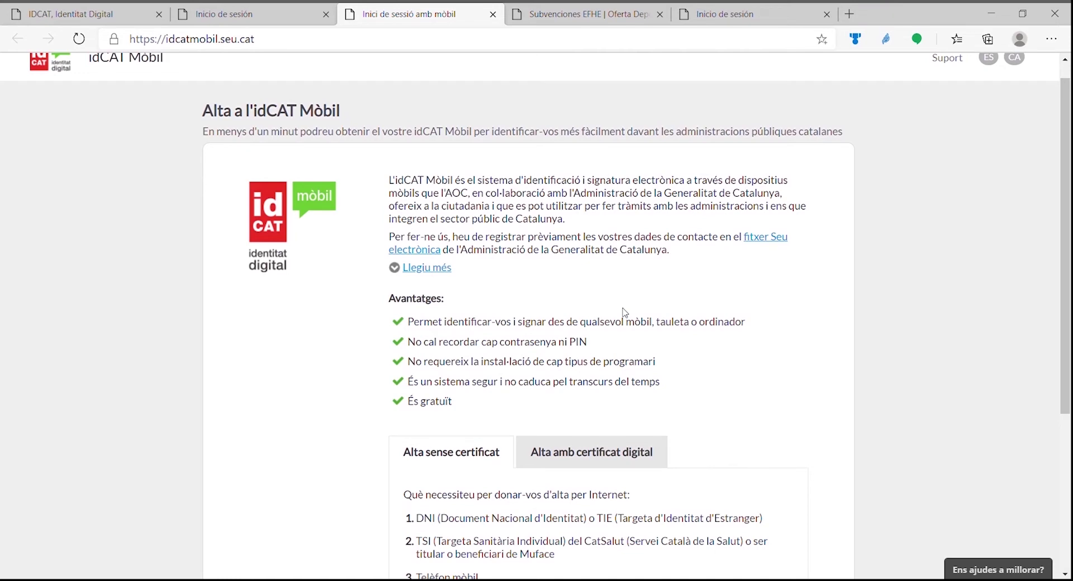
scroll(625, 312, down, 3)
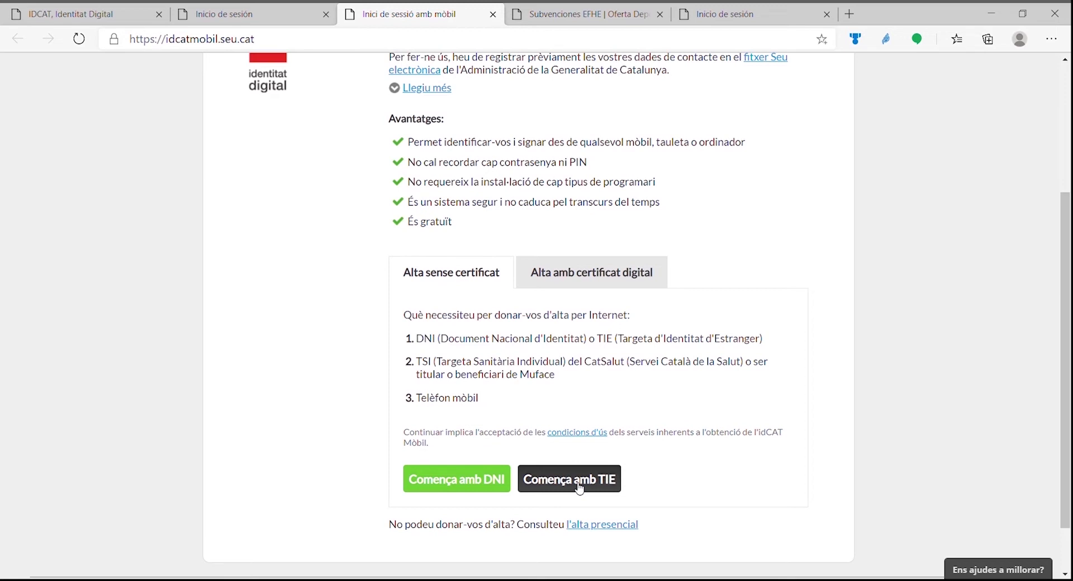
Start TIE registration and enter the NIE number and card support number.
click(591, 484)
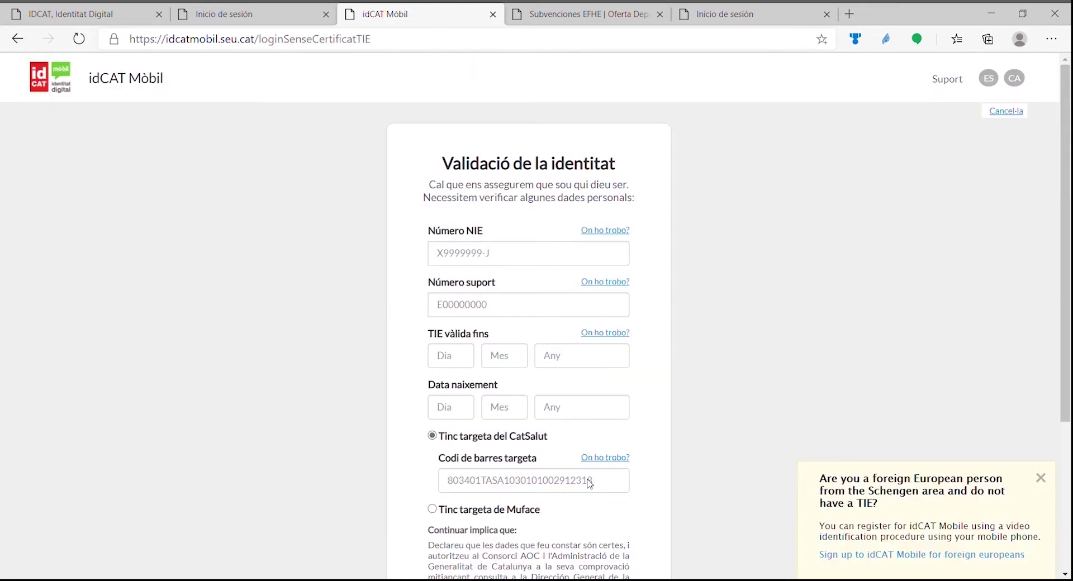
click(552, 262)
click(545, 309)
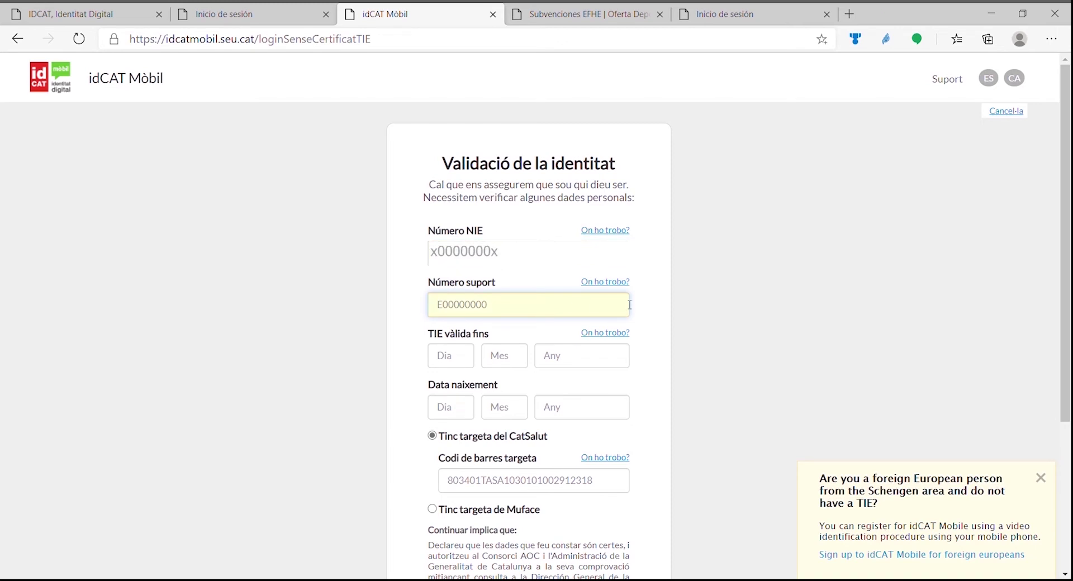
click(608, 282)
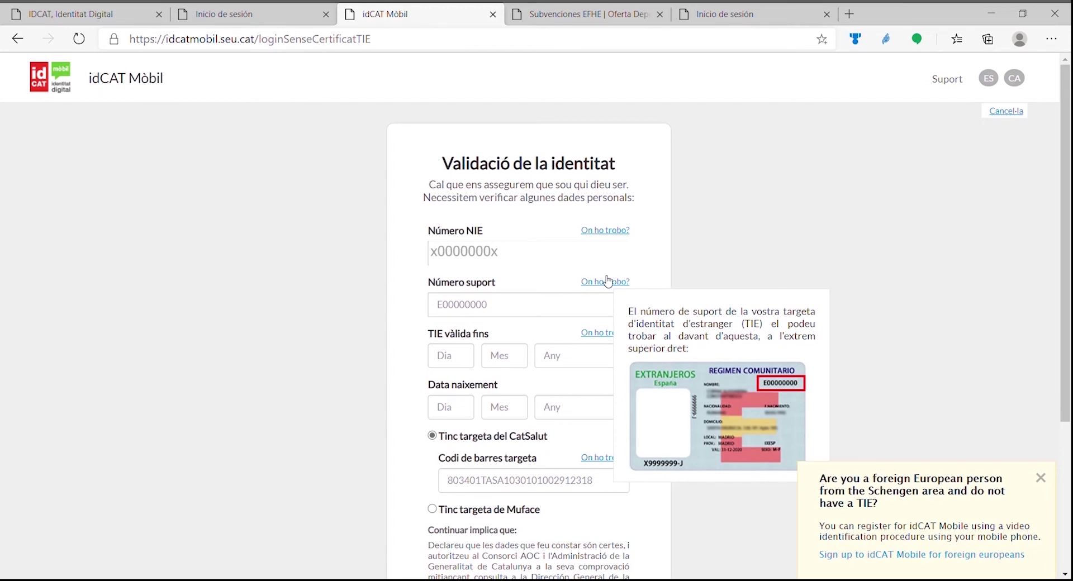
click(577, 313)
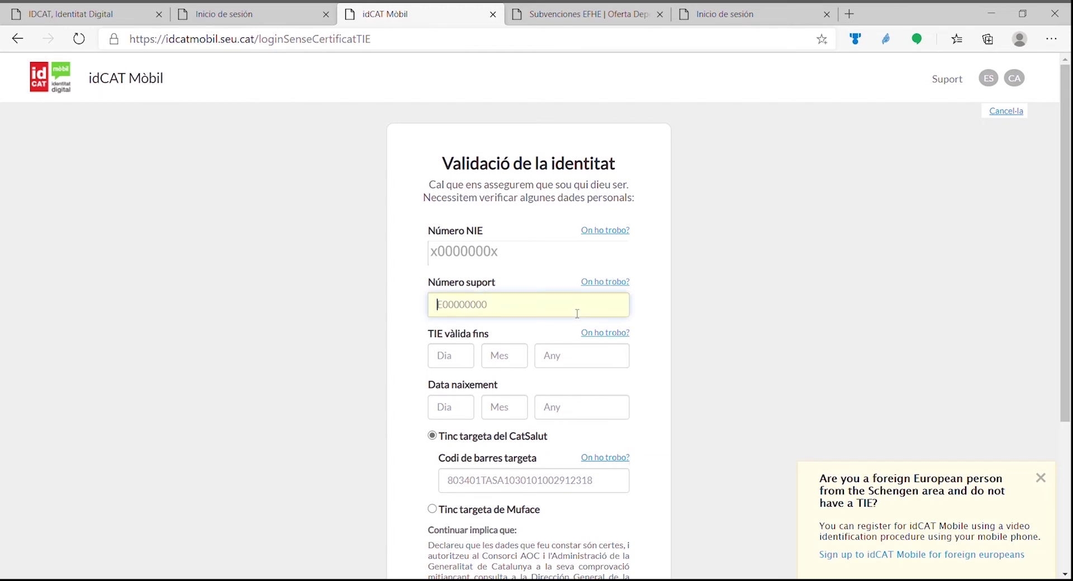
click(456, 360)
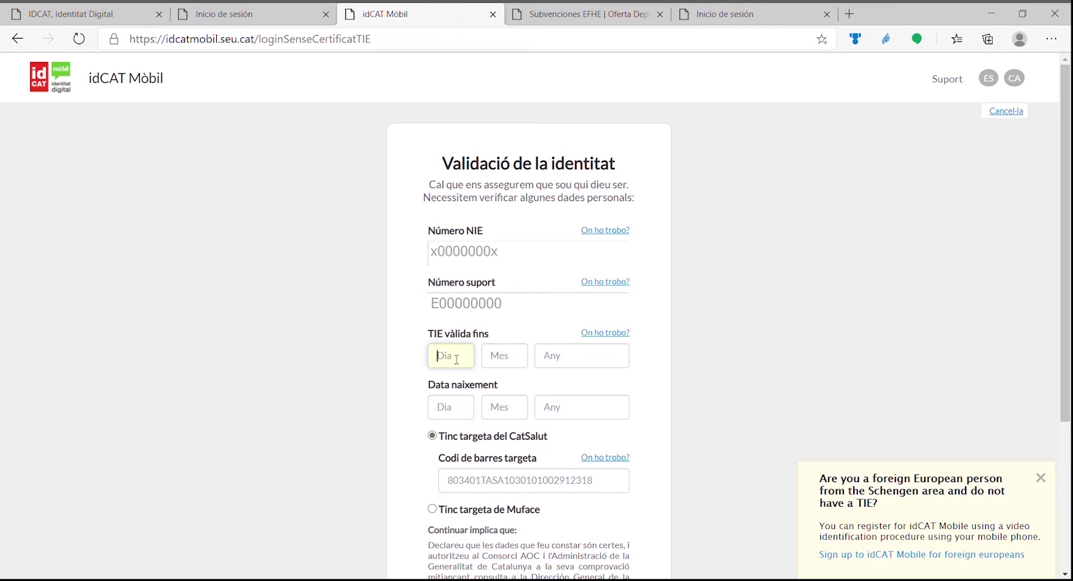
click(451, 414)
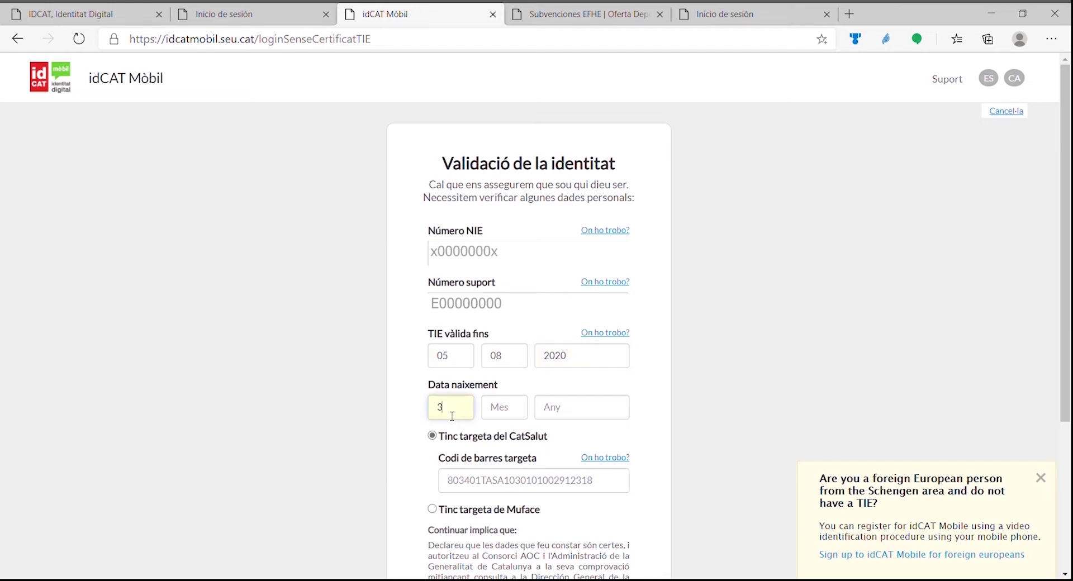
click(497, 488)
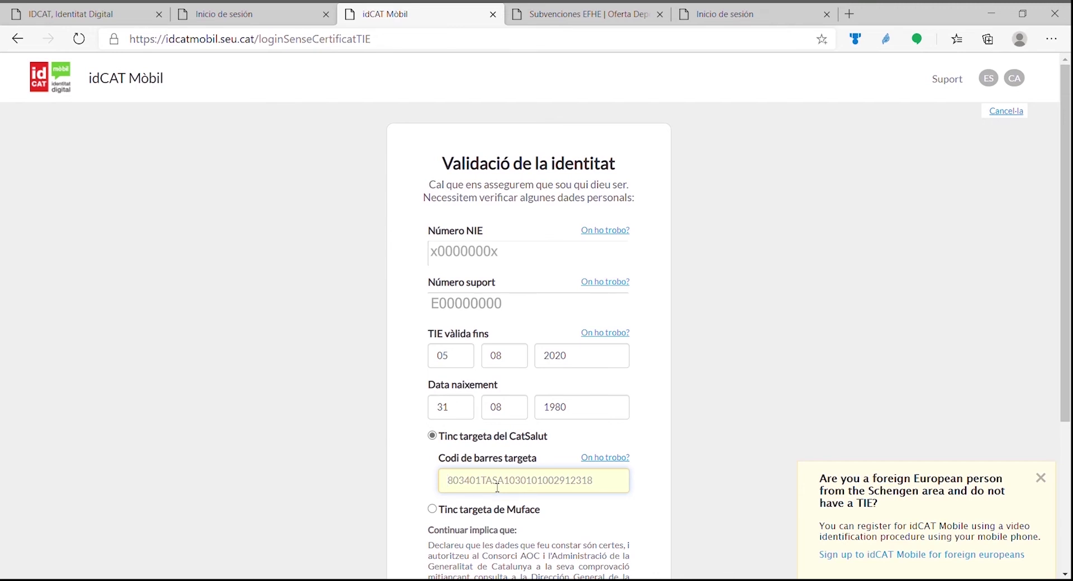
scroll(548, 408, down, 4)
click(548, 407)
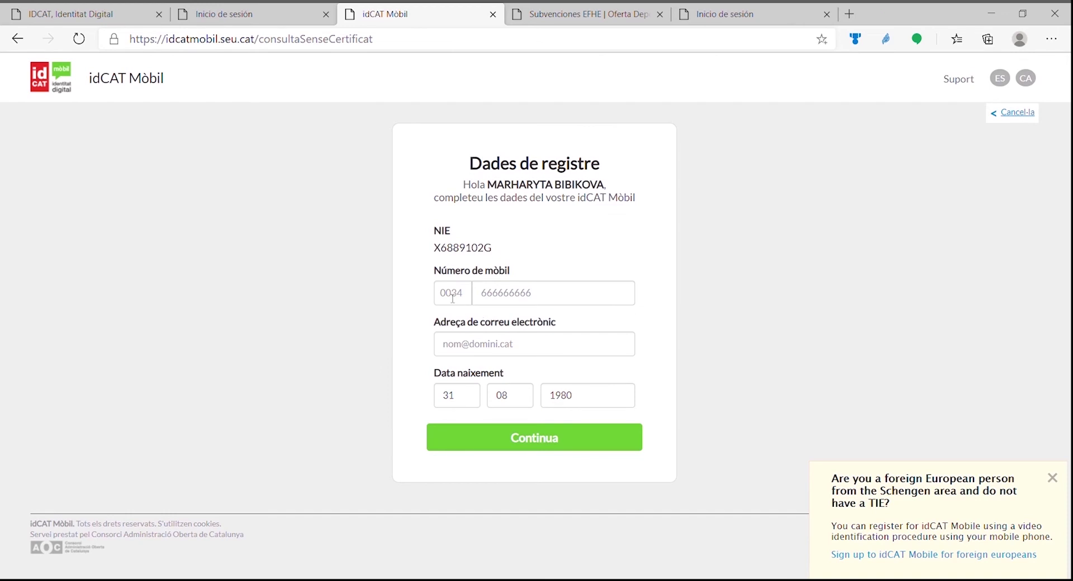
Fill in the mobile phone number and e-mail address in Dades de registre, then continue.
key(Tab)
text(600000006)
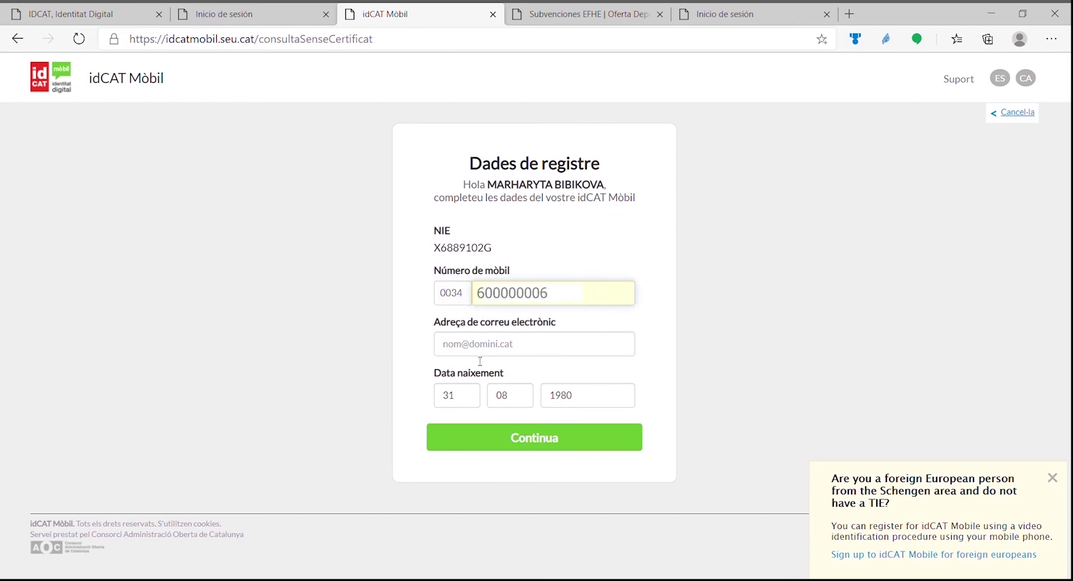
click(480, 351)
key(ctrl+v)
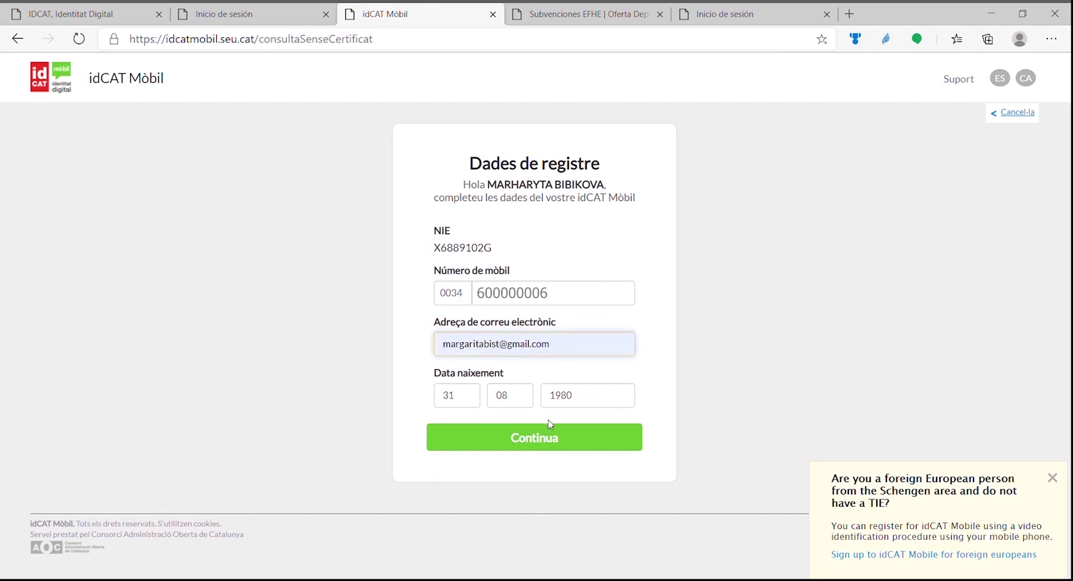
click(559, 442)
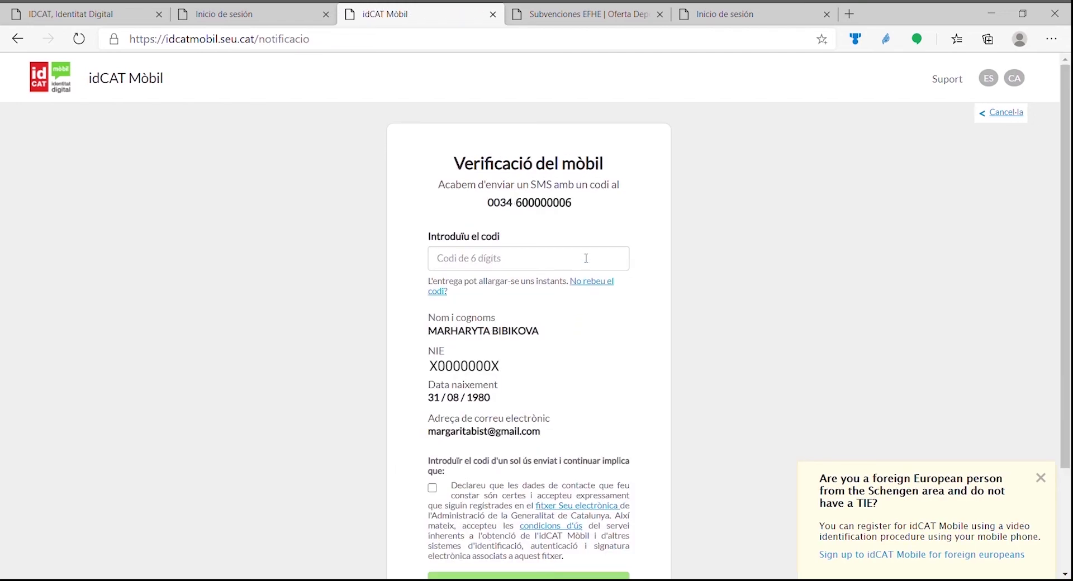
Paste the SMS verification code, accept the declaration and submit with 'Dóna'm d'alta'.
click(585, 258)
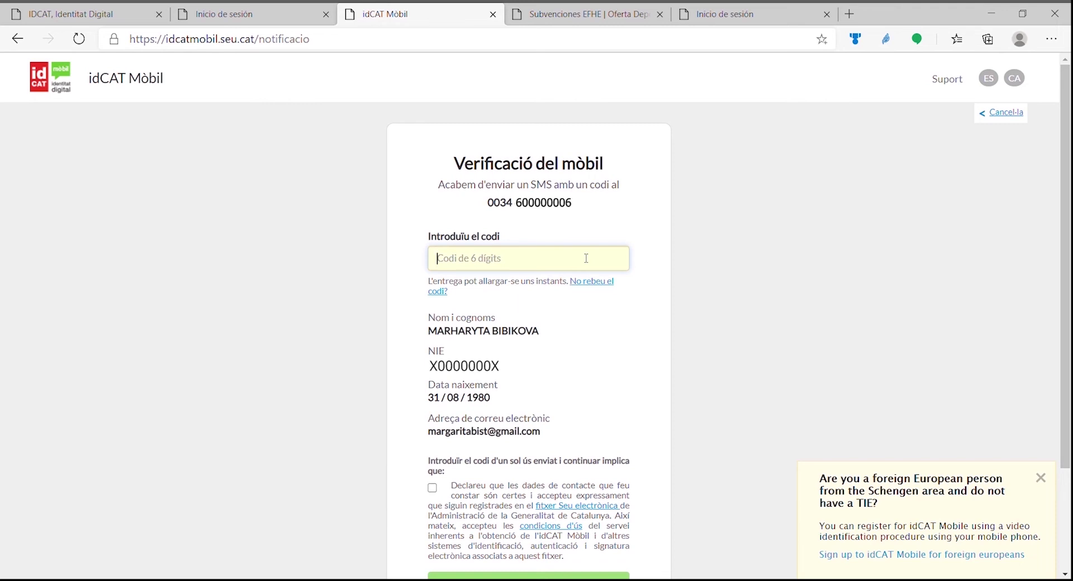
scroll(559, 279, down, 2)
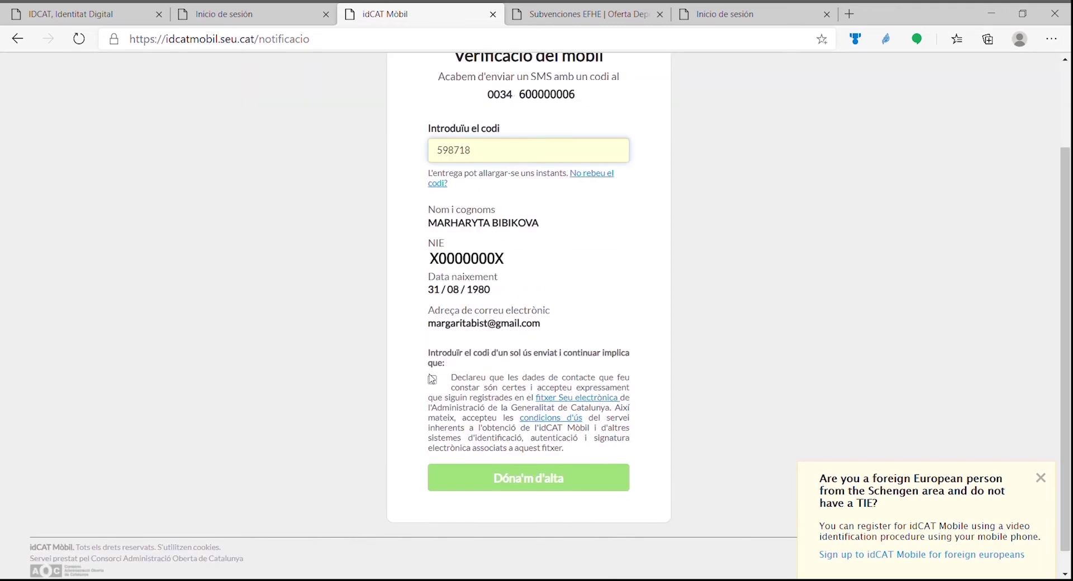
click(432, 381)
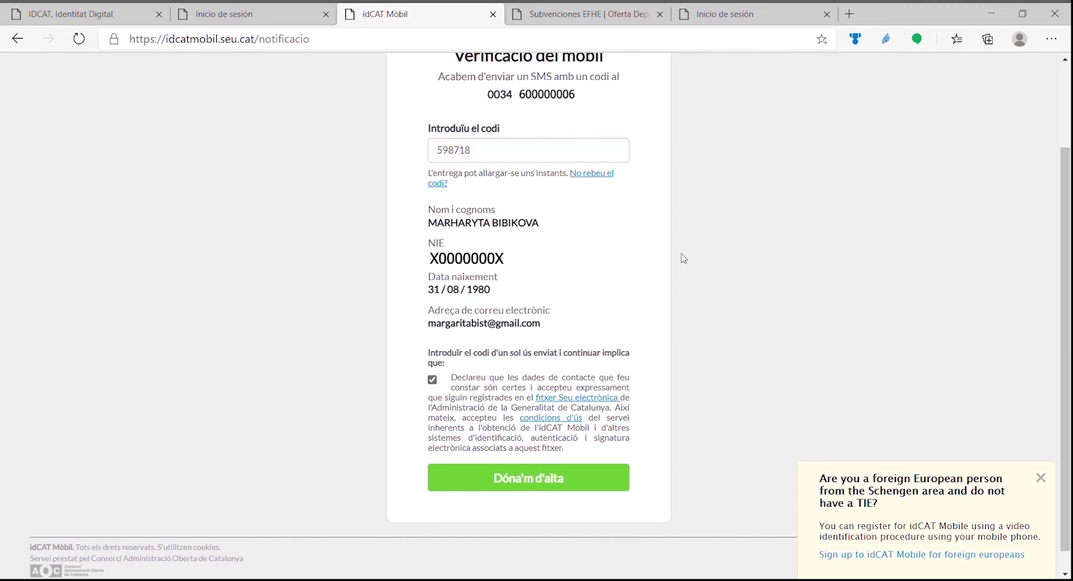
click(545, 486)
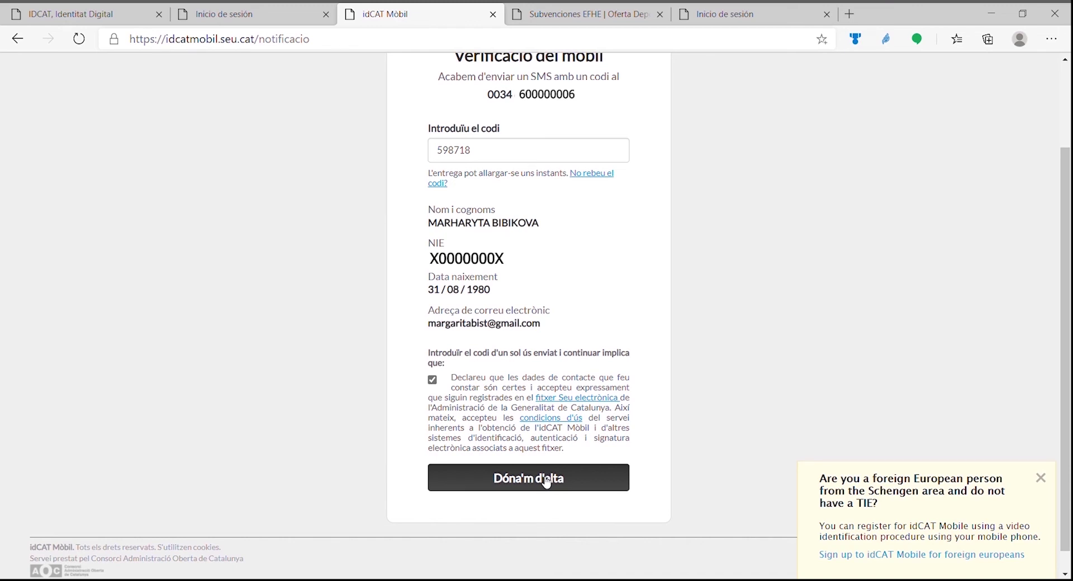
click(545, 482)
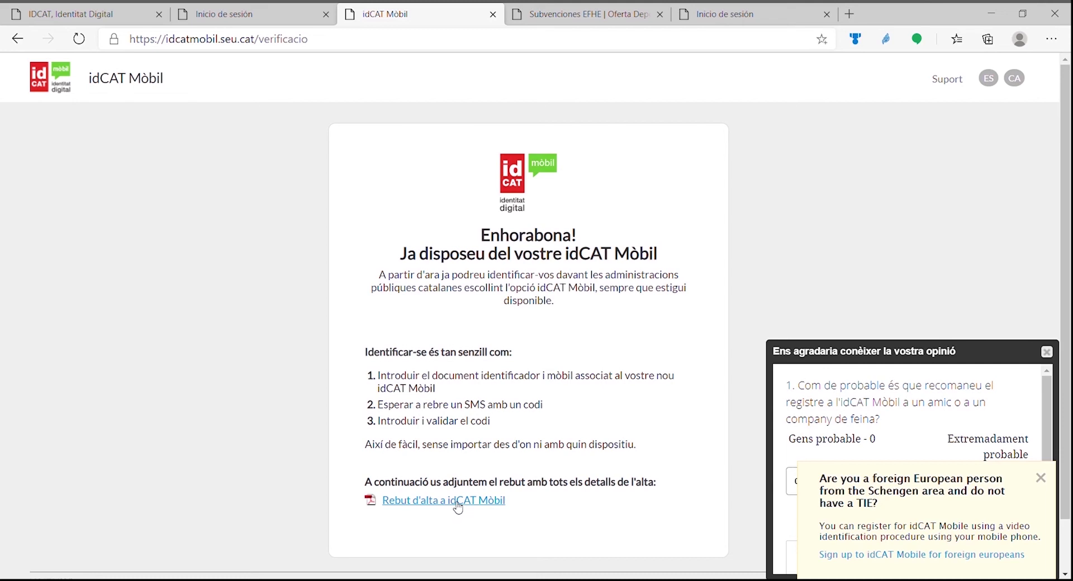
Download the 'Rebut d'alta a idCAT Mòbil' receipt PDF.
click(457, 507)
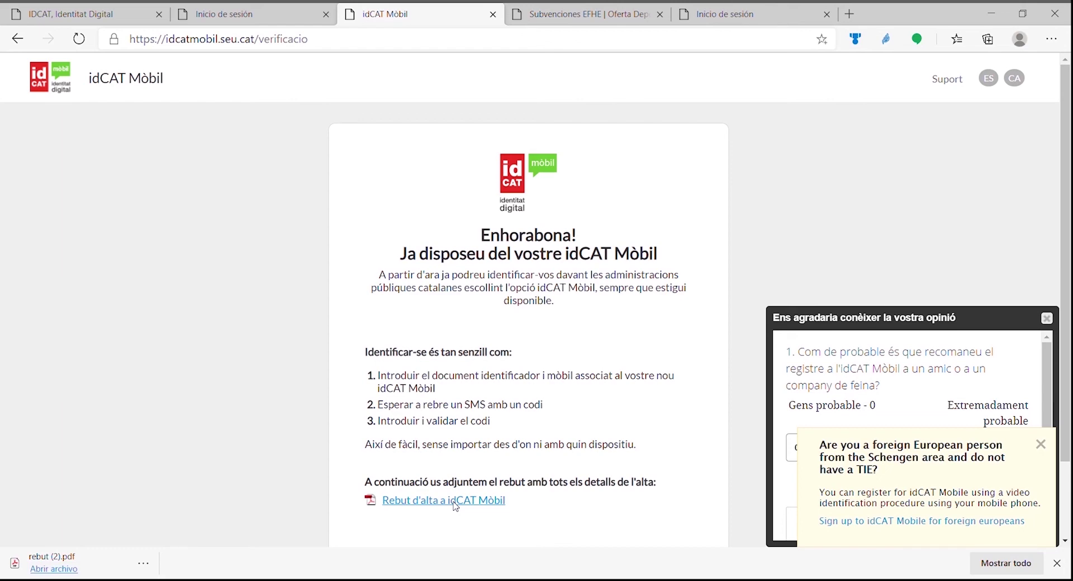
Open the downloaded receipt PDF, then go back to the Barcelona sign-in tab.
click(54, 569)
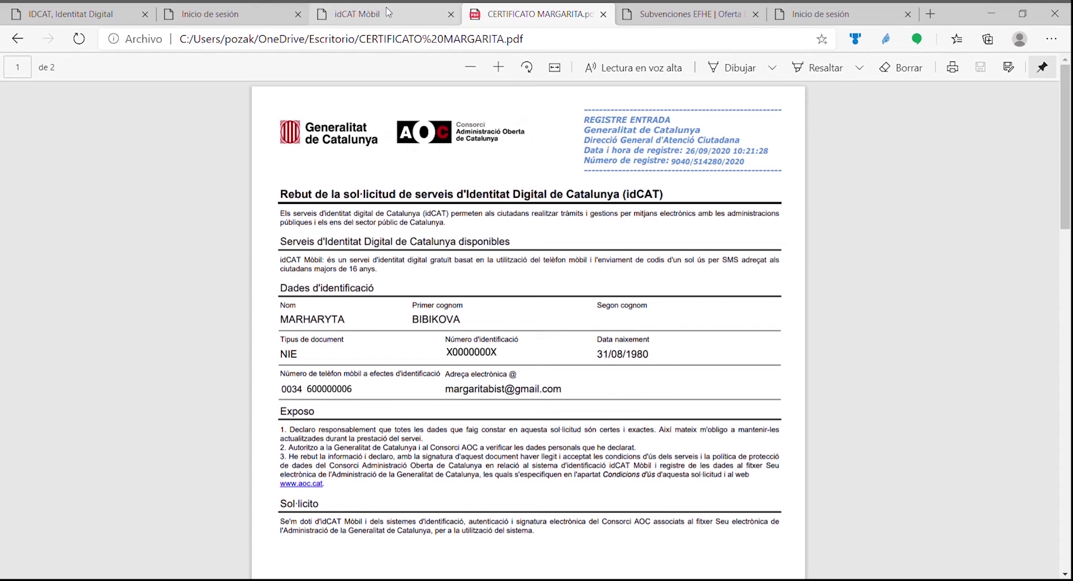
click(210, 14)
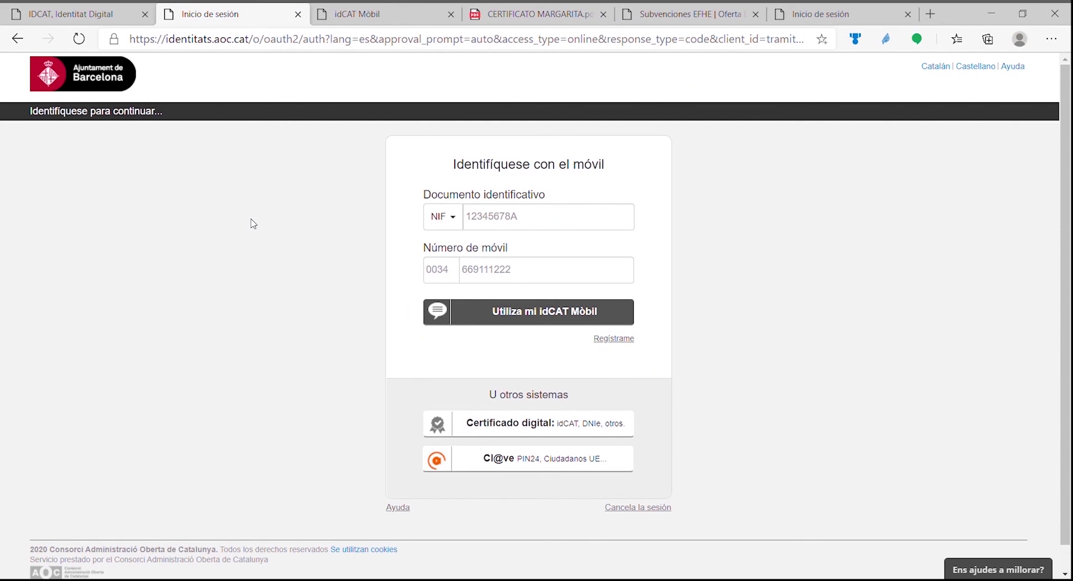